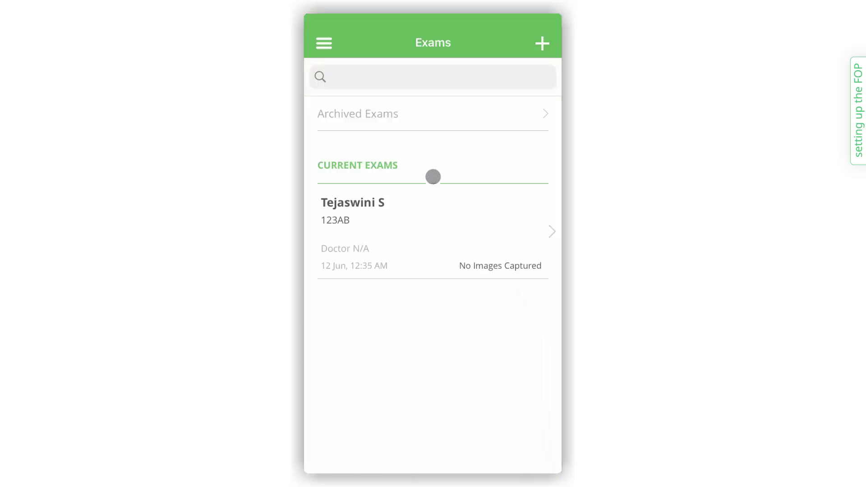
Step: Review the Camera and Auto Mode settings, then go back to the Exams list
left_click(322, 49)
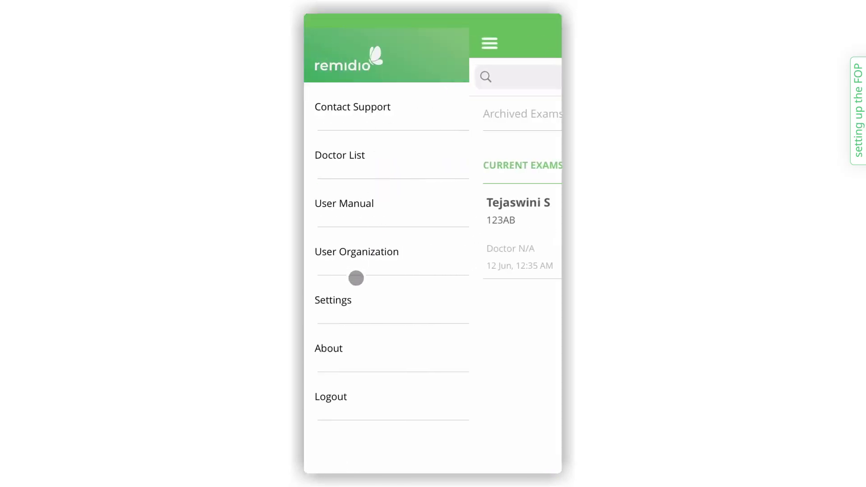
left_click(344, 305)
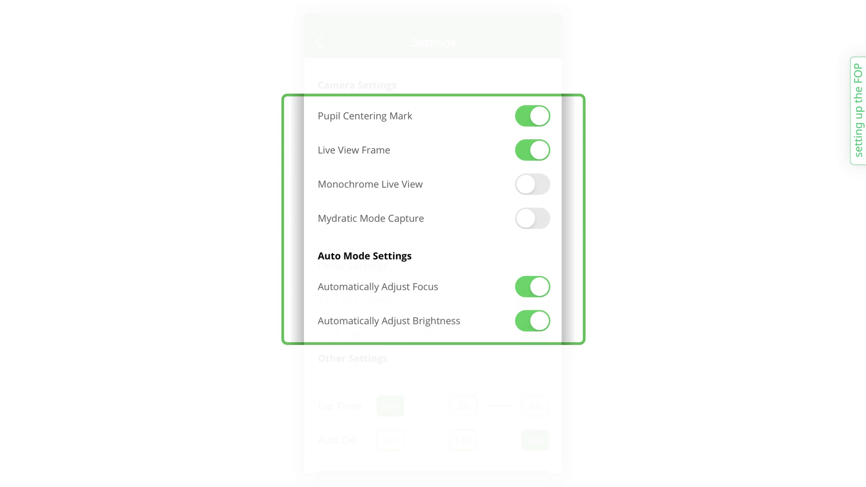
left_click(319, 43)
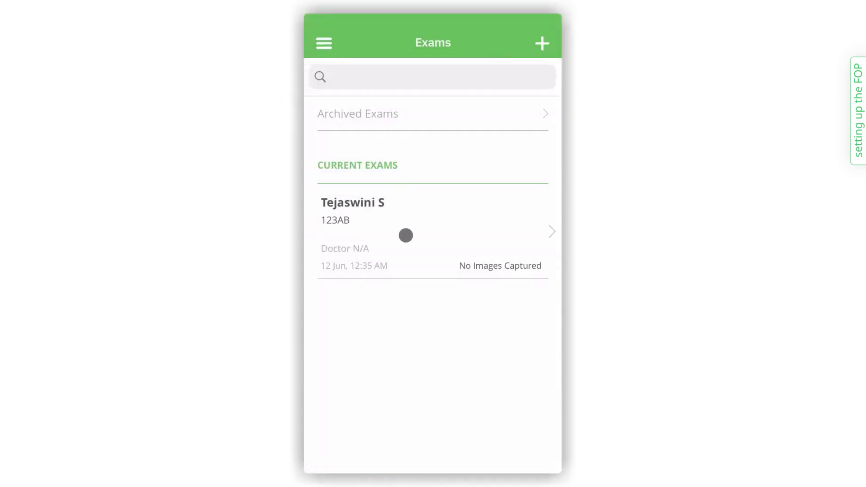
Step: Open the patient's current exam and launch the camera to add a new retinal image
left_click(406, 235)
left_click(400, 268)
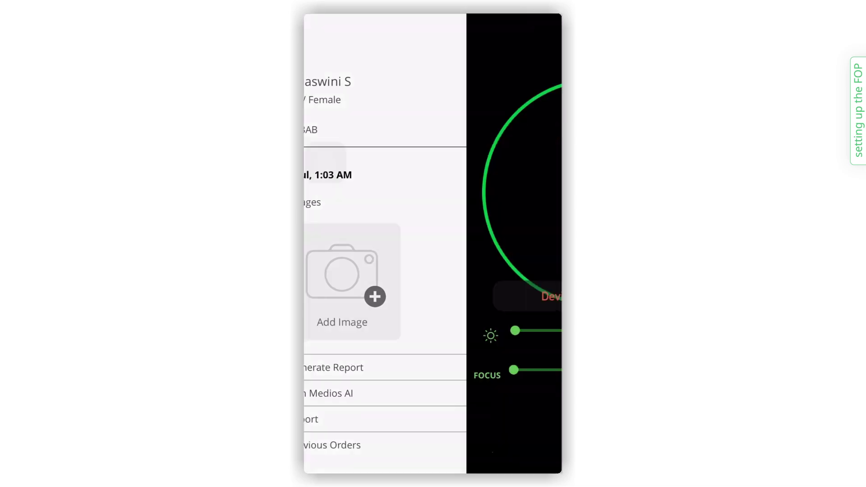